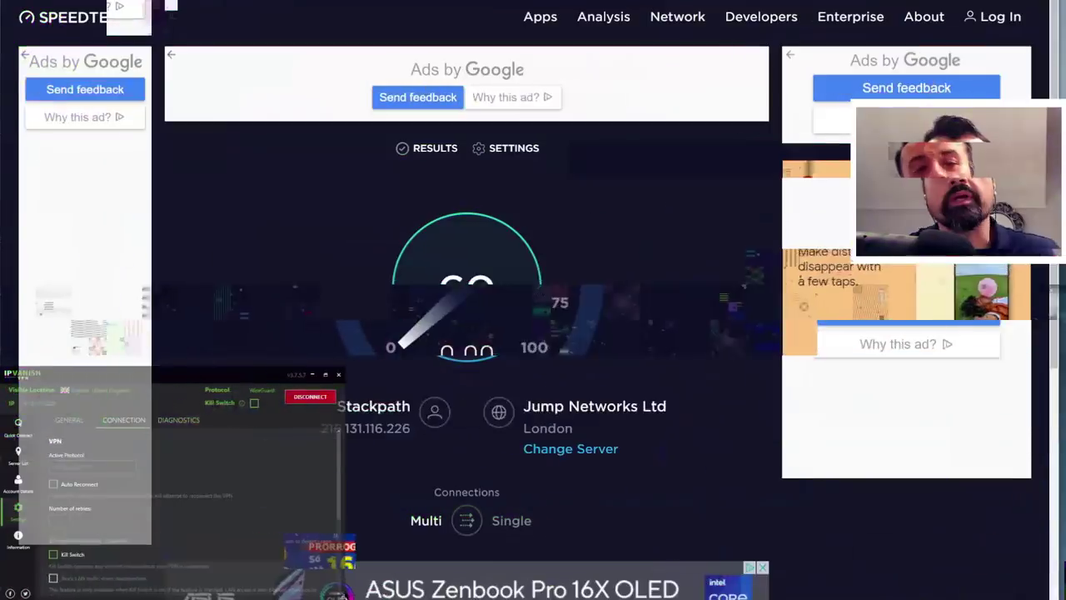
# Start a speed test on the Speedtest page
pyautogui.click(452, 304)
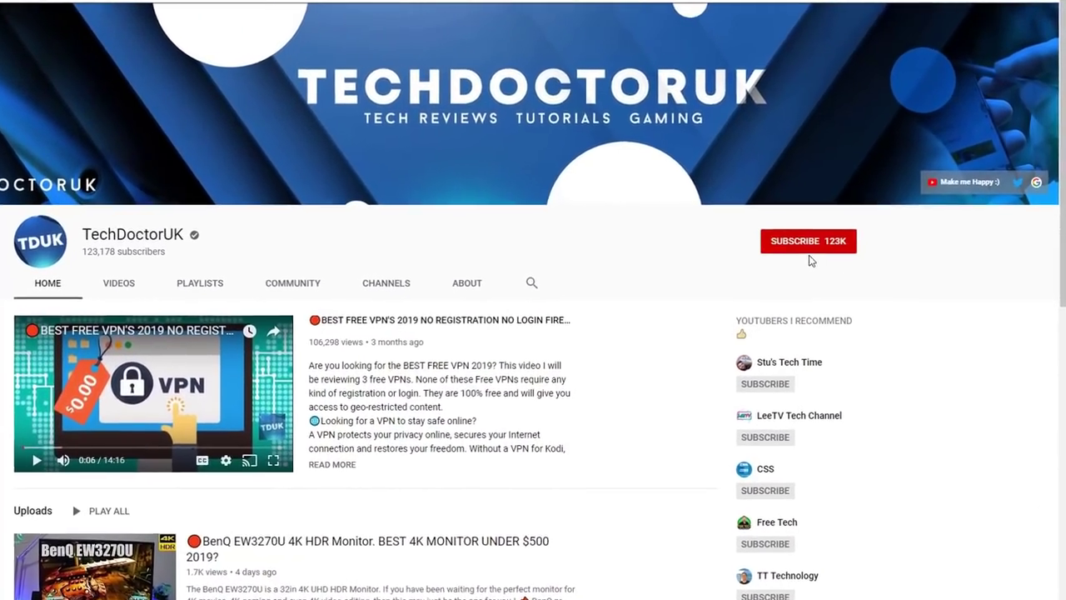
# Subscribe to the TechDoctorUK channel and turn on its notifications
pyautogui.click(825, 248)
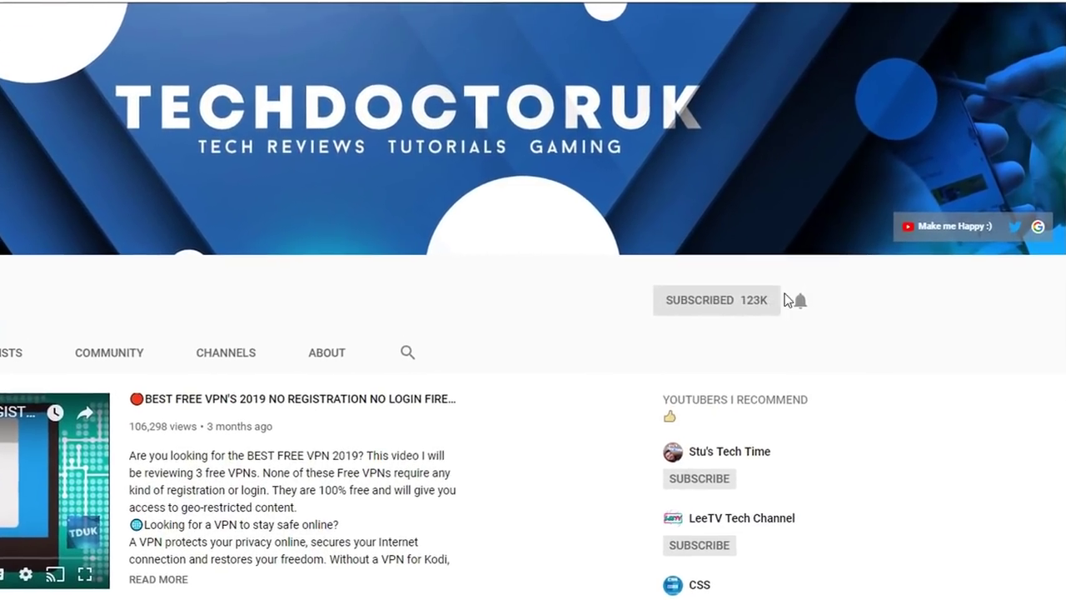
pyautogui.click(802, 301)
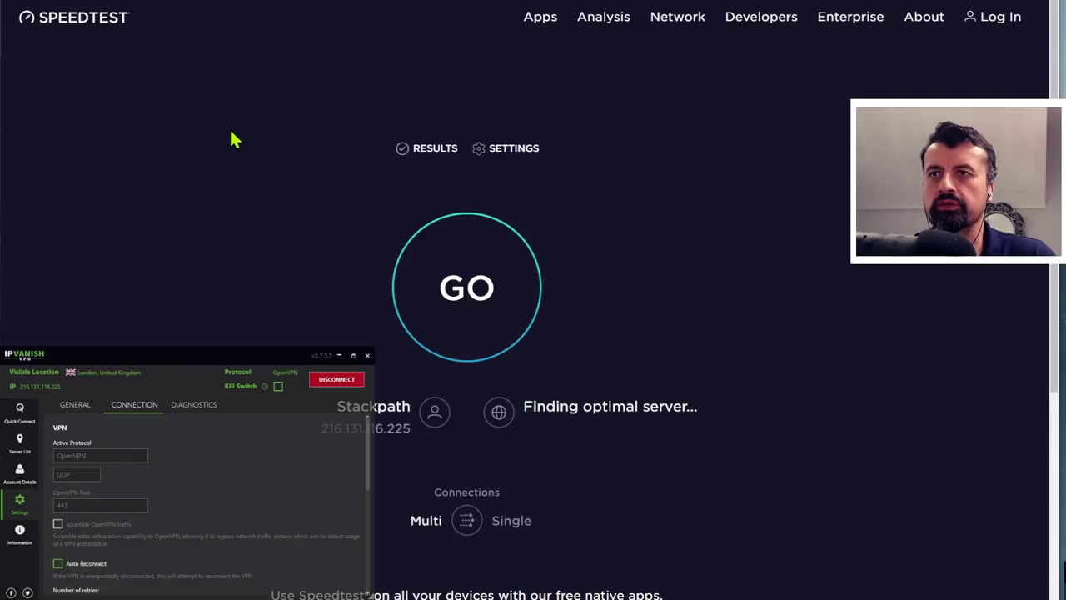
# Disconnect the IPVanish VPN, set its active protocol to WireGuard and reconnect
pyautogui.scroll(-2, 232, 139)
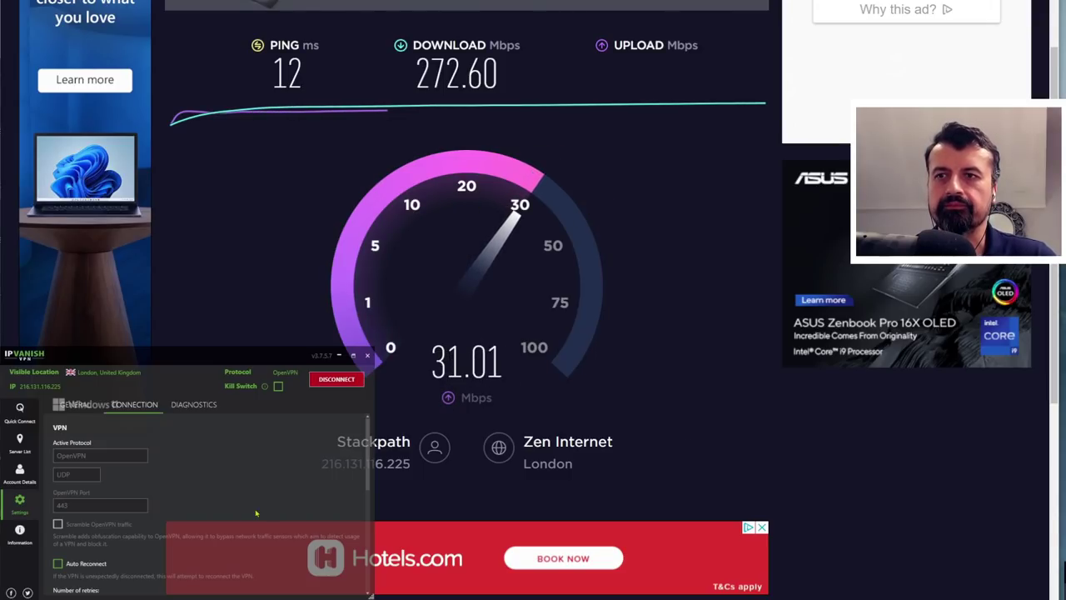
pyautogui.click(336, 379)
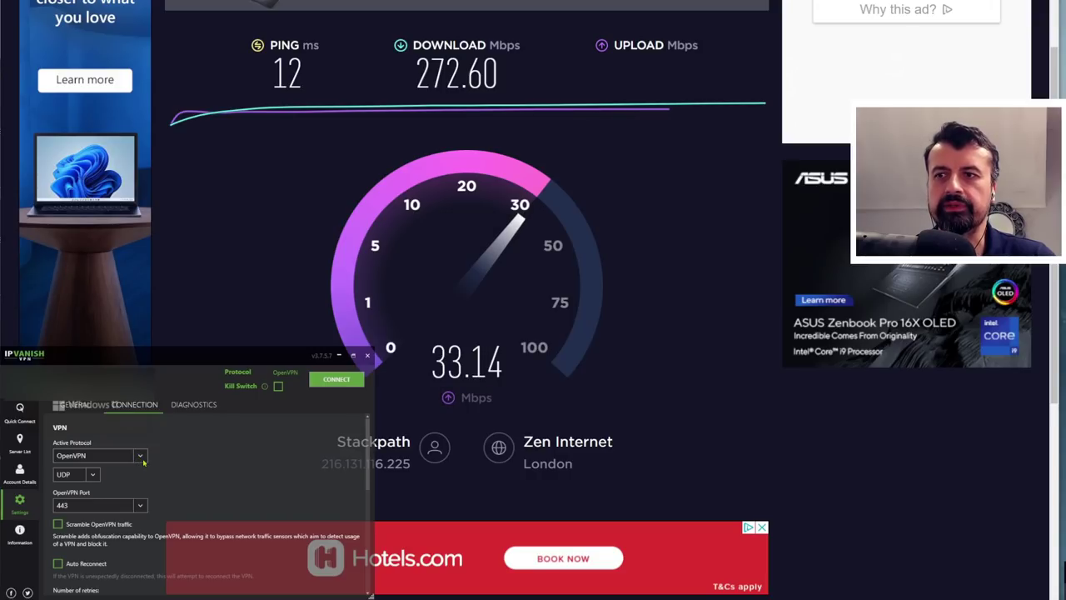
pyautogui.click(119, 478)
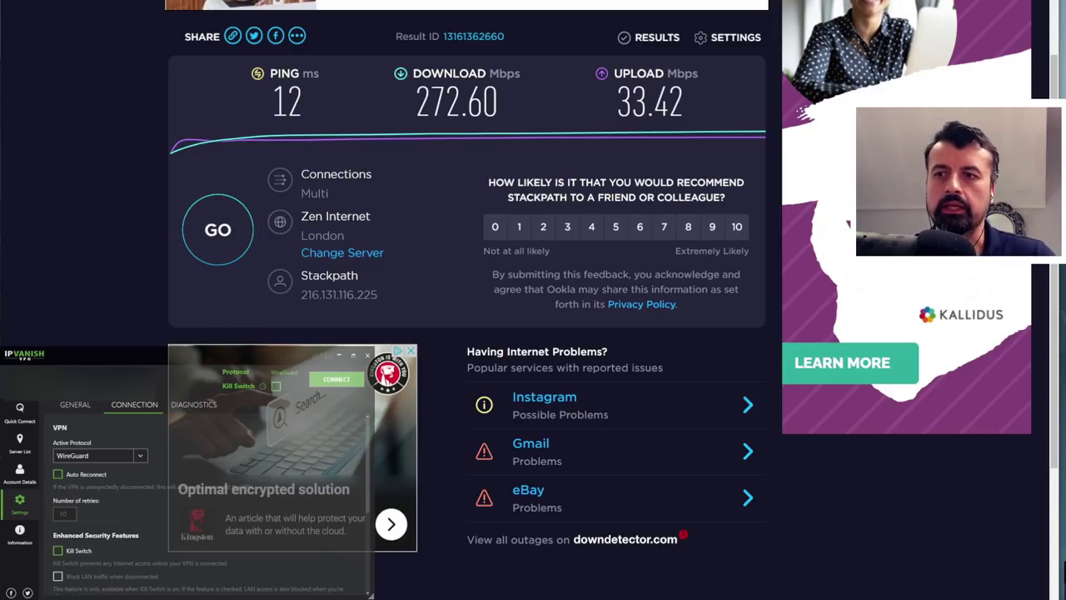
pyautogui.click(322, 382)
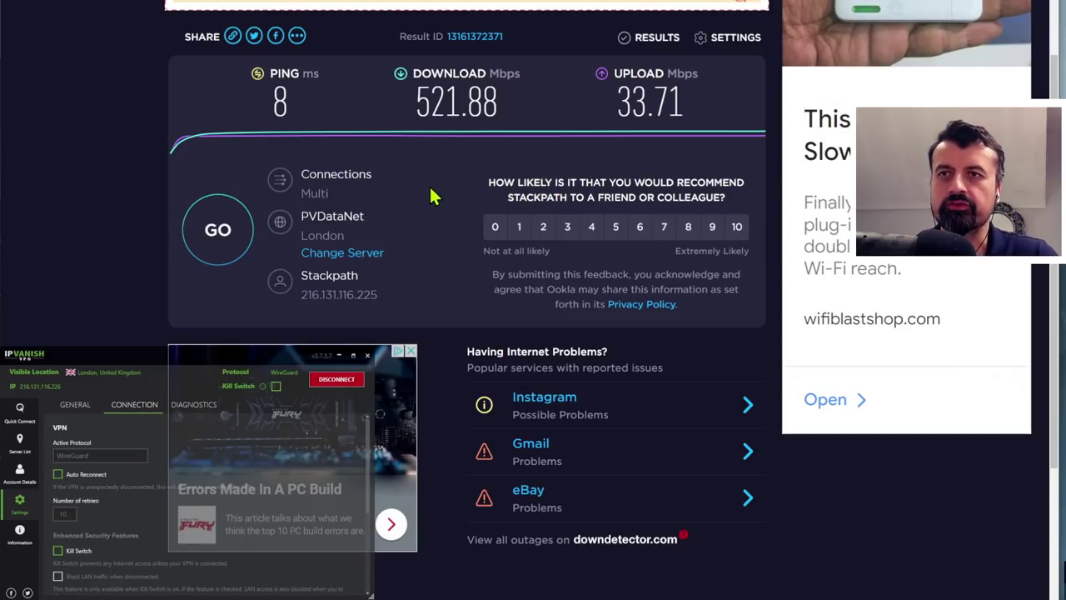
# Run another speed test on the Speedtest page over the WireGuard connection
pyautogui.scroll(3, 374, 174)
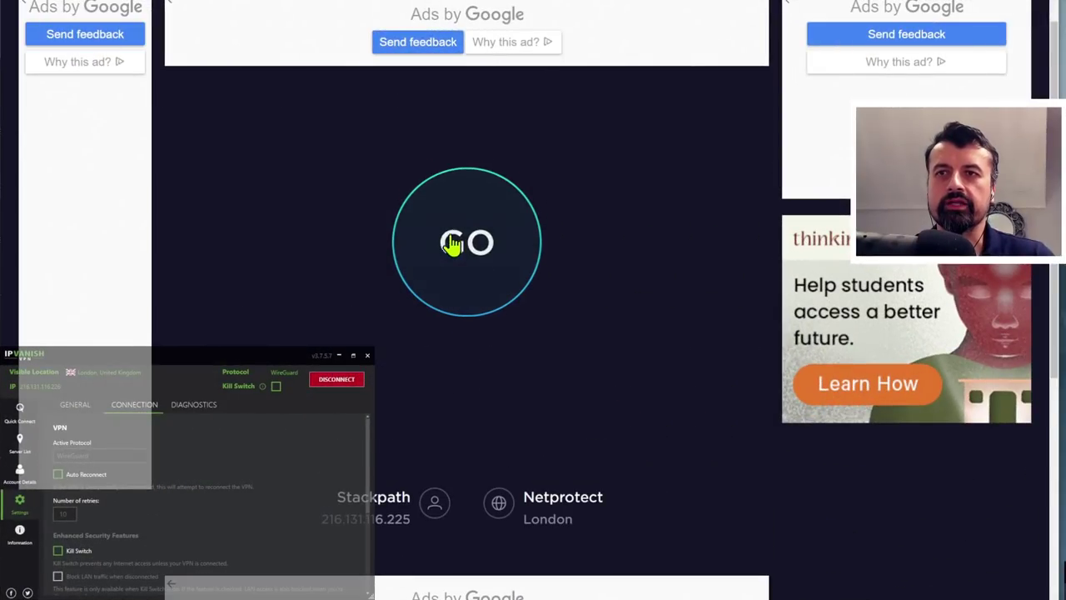
pyautogui.click(453, 243)
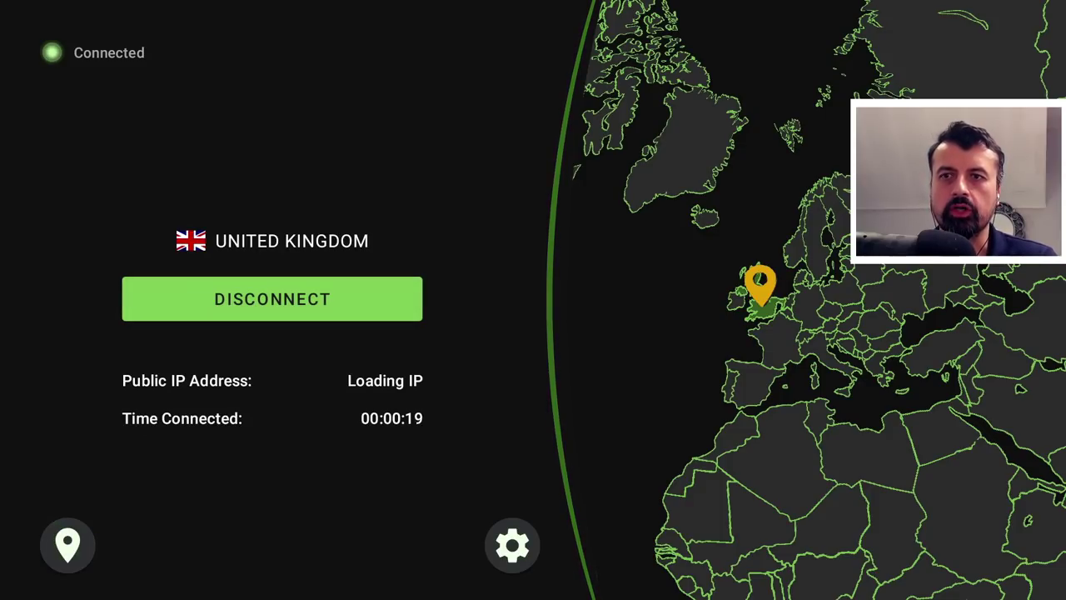
# Open the TV VPN app's settings and go down through the list of options
pyautogui.press('Down')
pyautogui.press('Right')
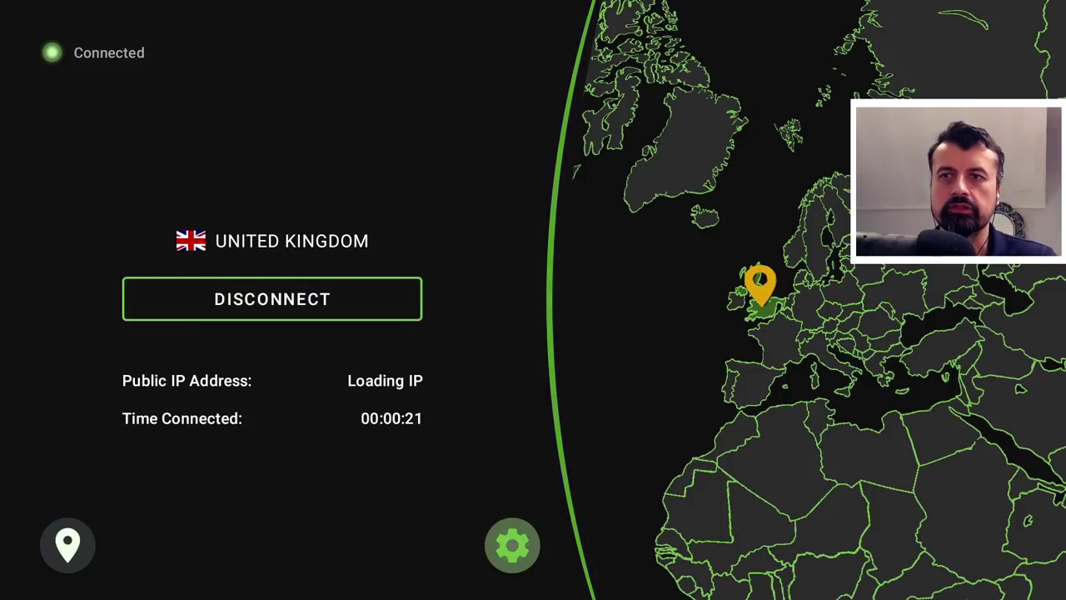
pyautogui.press('Return')
pyautogui.press('Down')
pyautogui.press('Down')
pyautogui.press('Down')
pyautogui.press('Down')
pyautogui.press('Down')
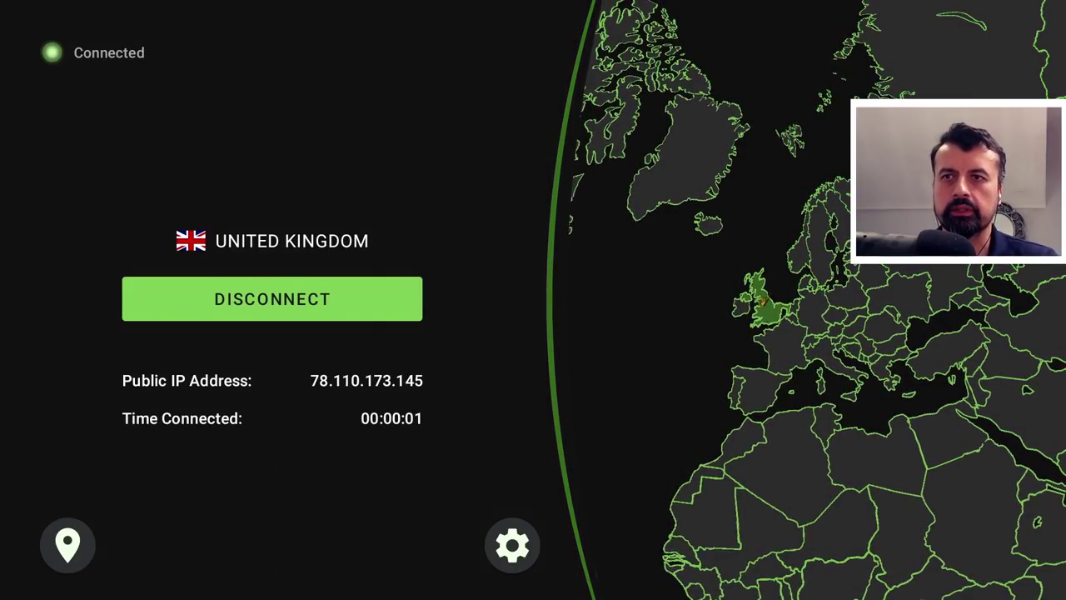
# Switch to the analiti app and run its Quick Test
pyautogui.press('Down')
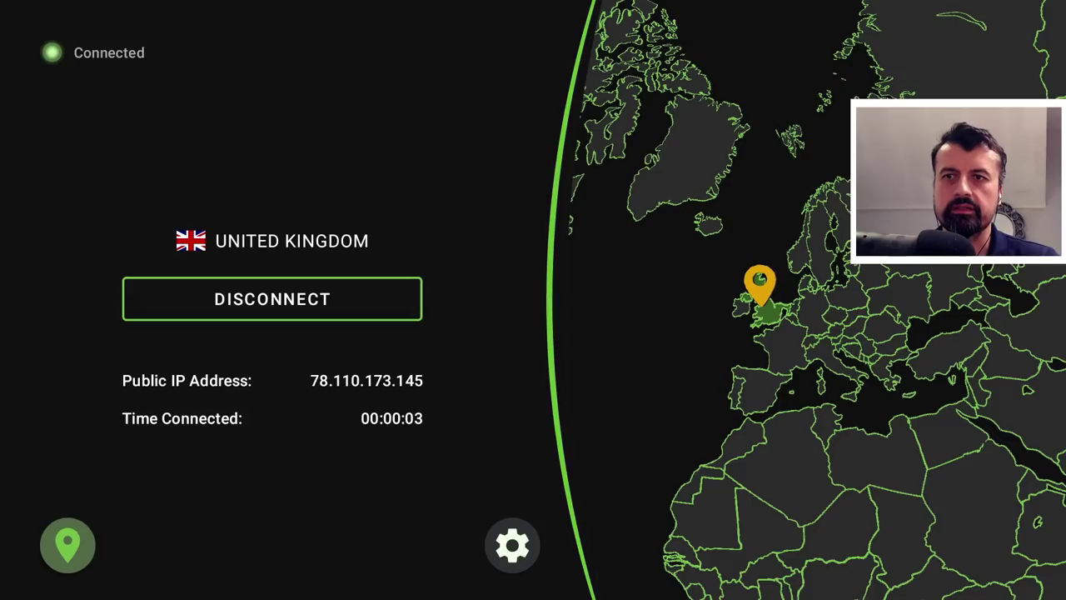
pyautogui.press('Up')
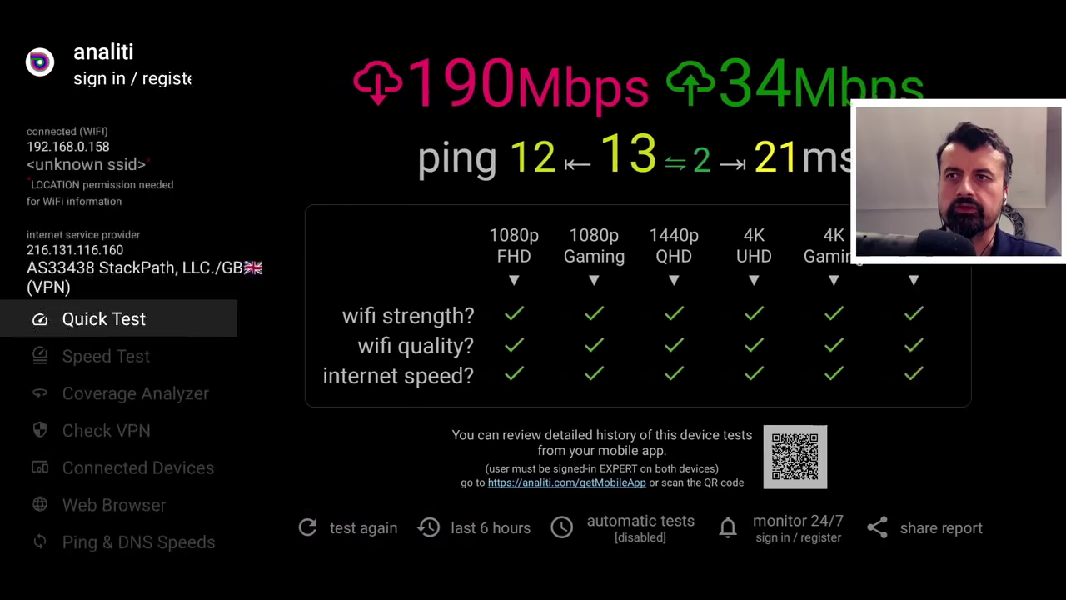
pyautogui.press('Return')
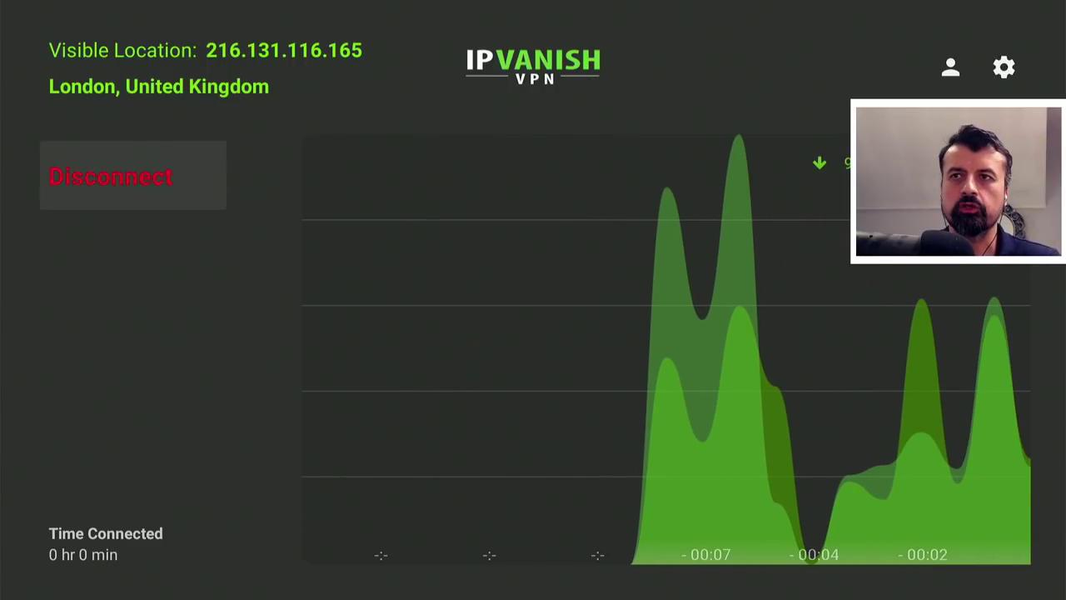
# Leave IPVanish for the home screen and open the analiti Speed Test app from the recently used apps
pyautogui.press('Home')
pyautogui.press('Down')
pyautogui.press('Down')
pyautogui.press('Down')
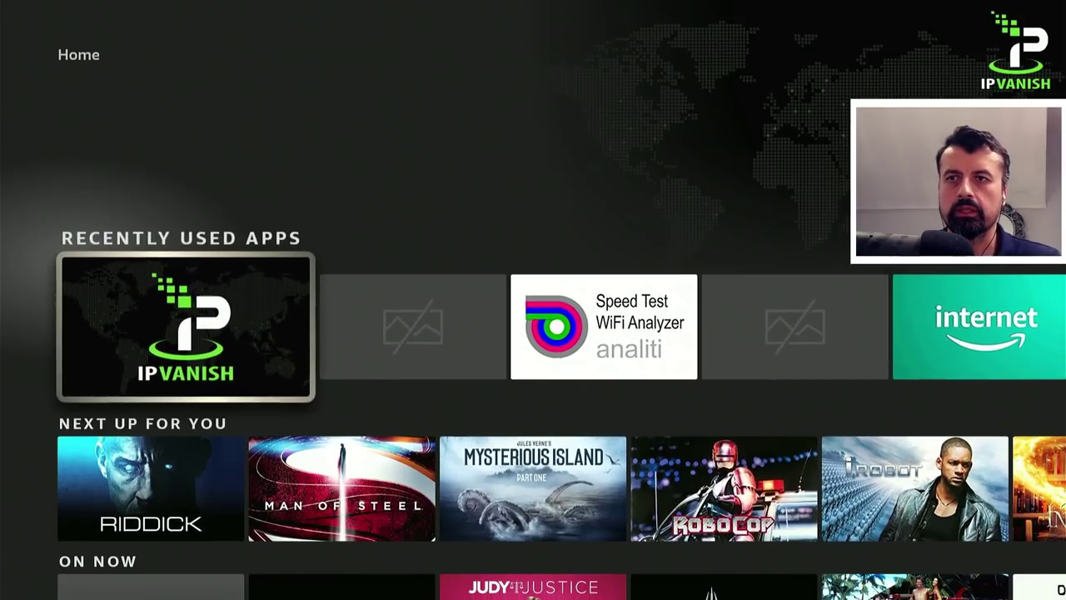
pyautogui.press('Right')
pyautogui.press('Right')
pyautogui.press('Return')
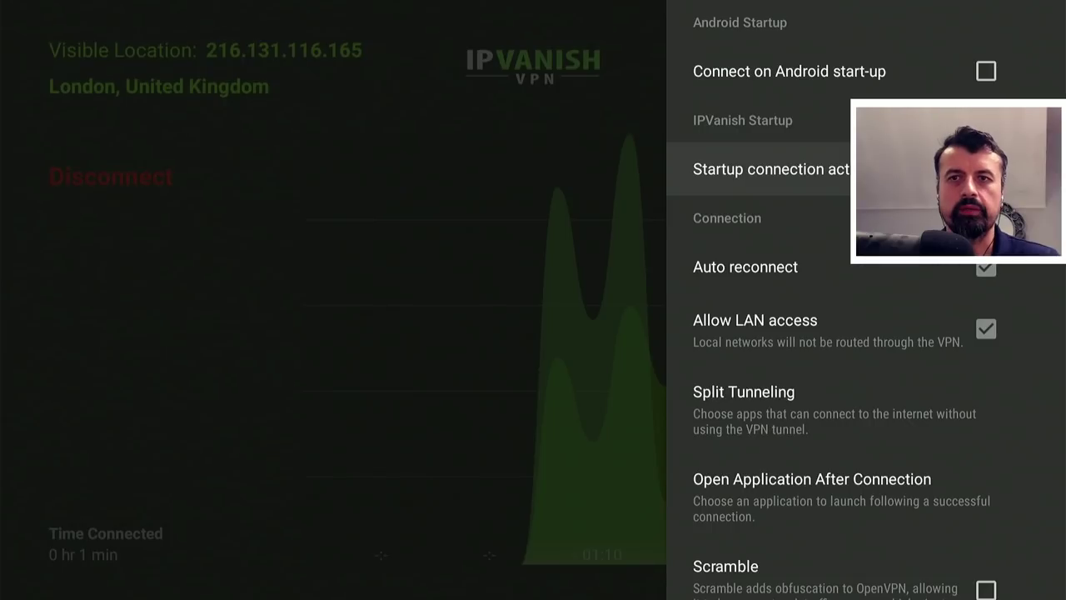
# Review the VPN protocol options in the IPVanish settings and return to the connection screen
pyautogui.press('Down')
pyautogui.press('Down')
pyautogui.press('Down')
pyautogui.press('Down')
pyautogui.press('Down')
pyautogui.press('Down')
pyautogui.press('Down')
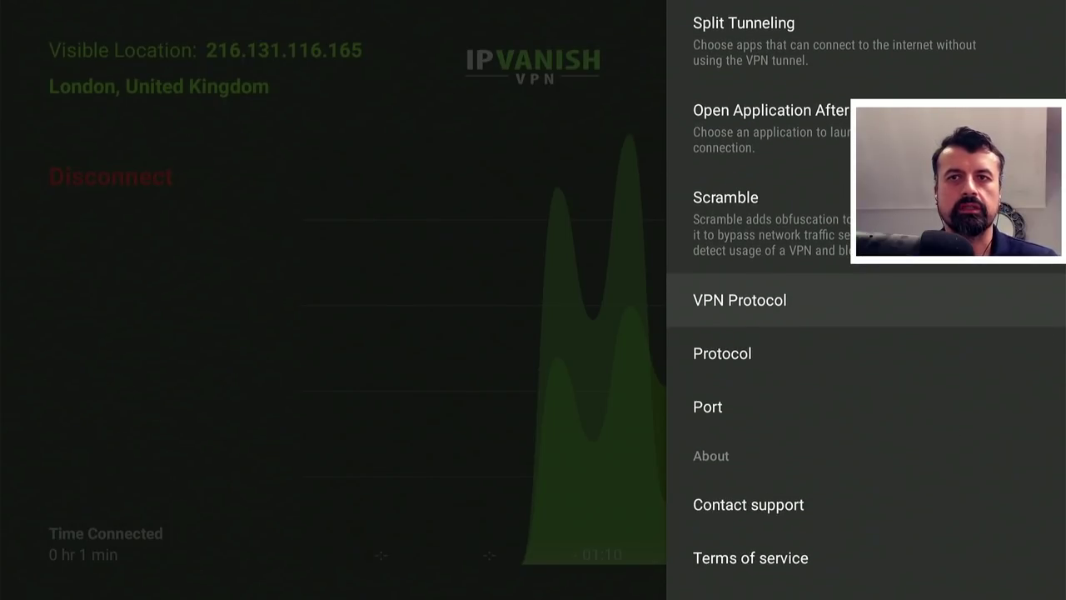
pyautogui.press('Return')
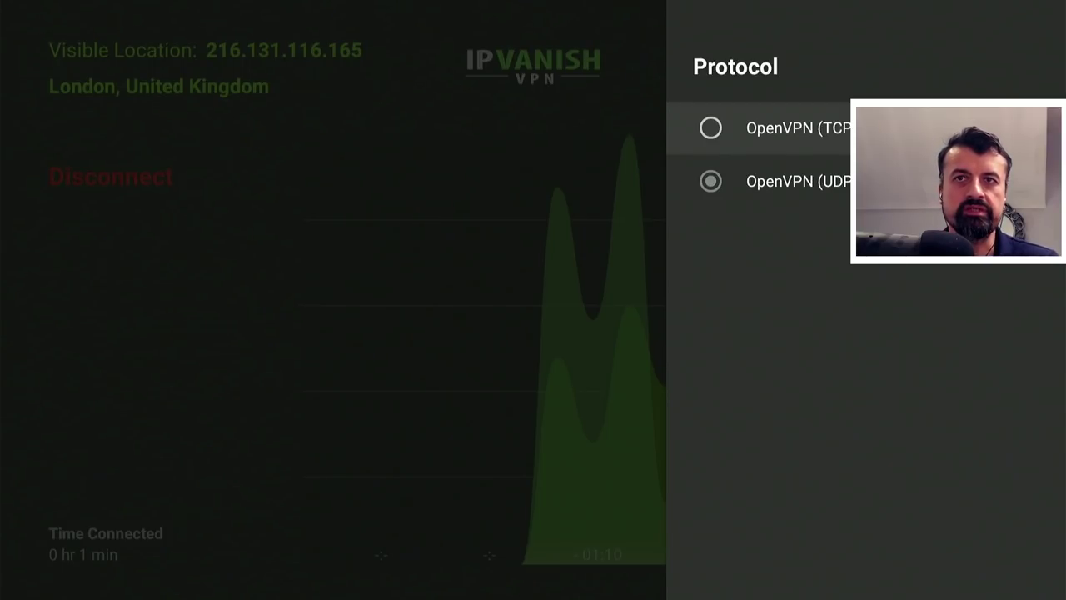
pyautogui.press('Escape')
pyautogui.press('Escape')
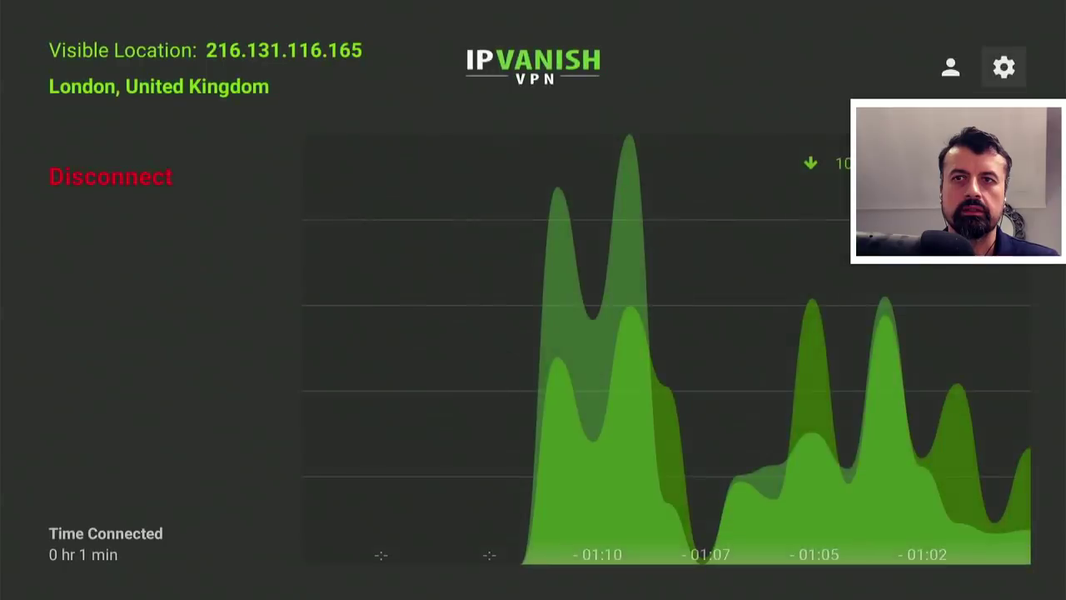
# Run a Quick Test in analiti, and return from IPVanish's Brisbane connection to the home screen
pyautogui.press('Return')
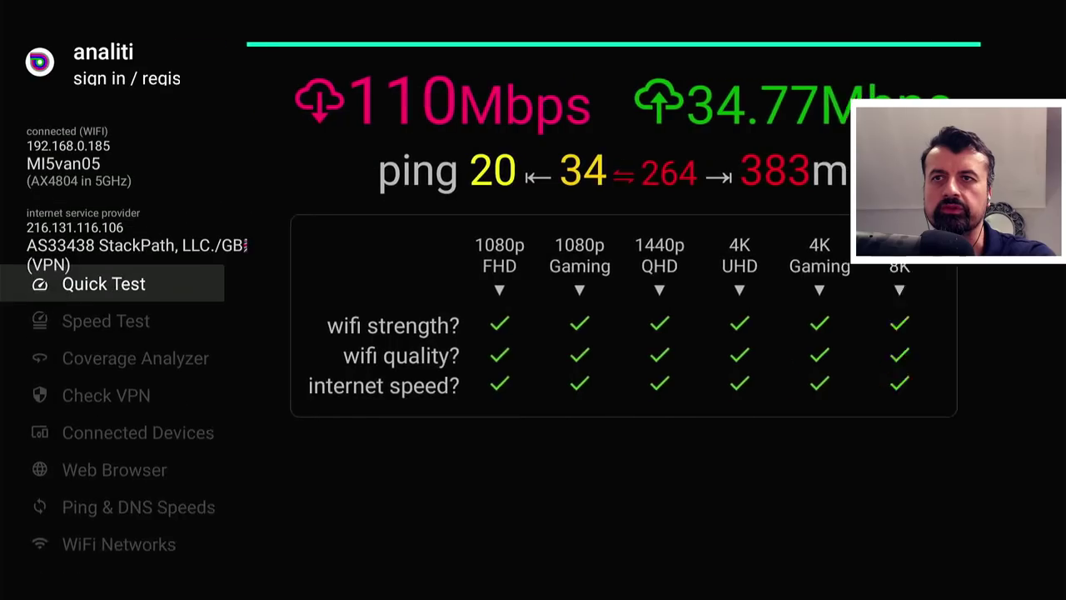
pyautogui.press('Return')
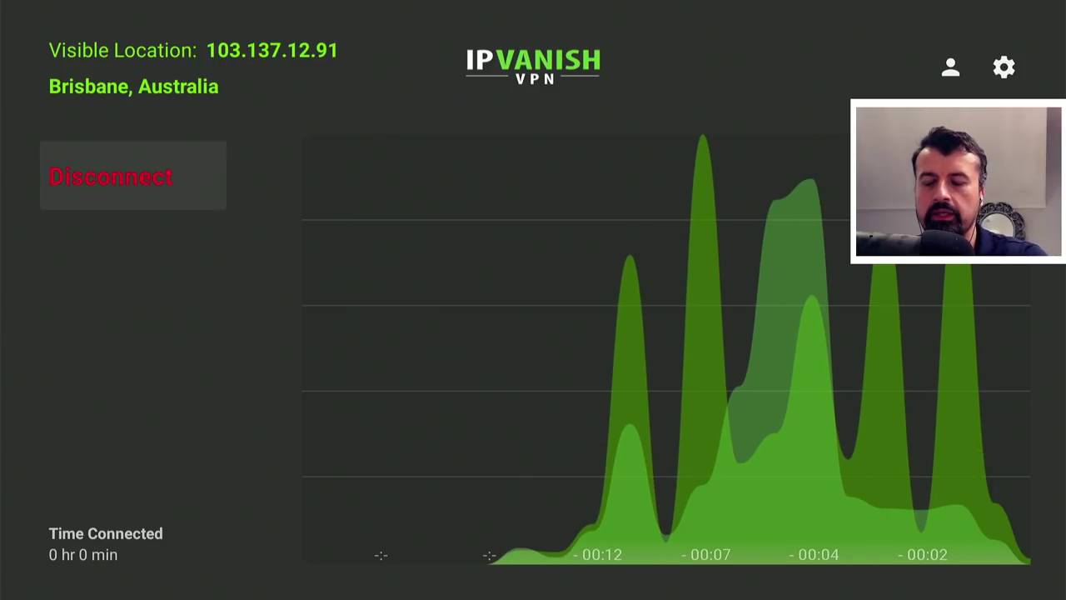
pyautogui.press('Home')
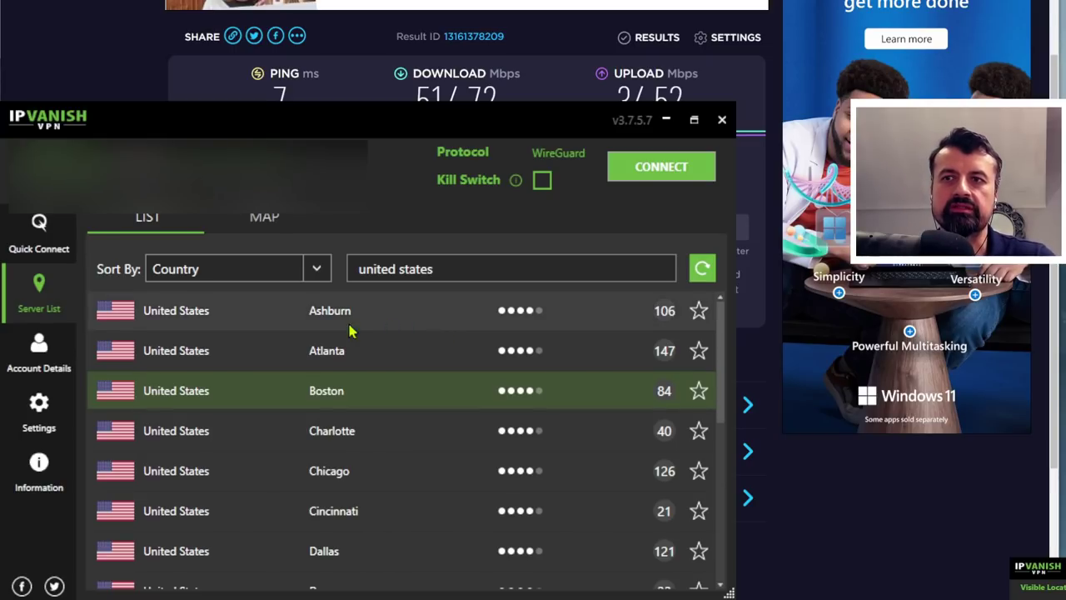
# Browse the United States servers in the desktop IPVanish server list, expand New York and examine its servers' ping and load
pyautogui.scroll(-2, 498, 417)
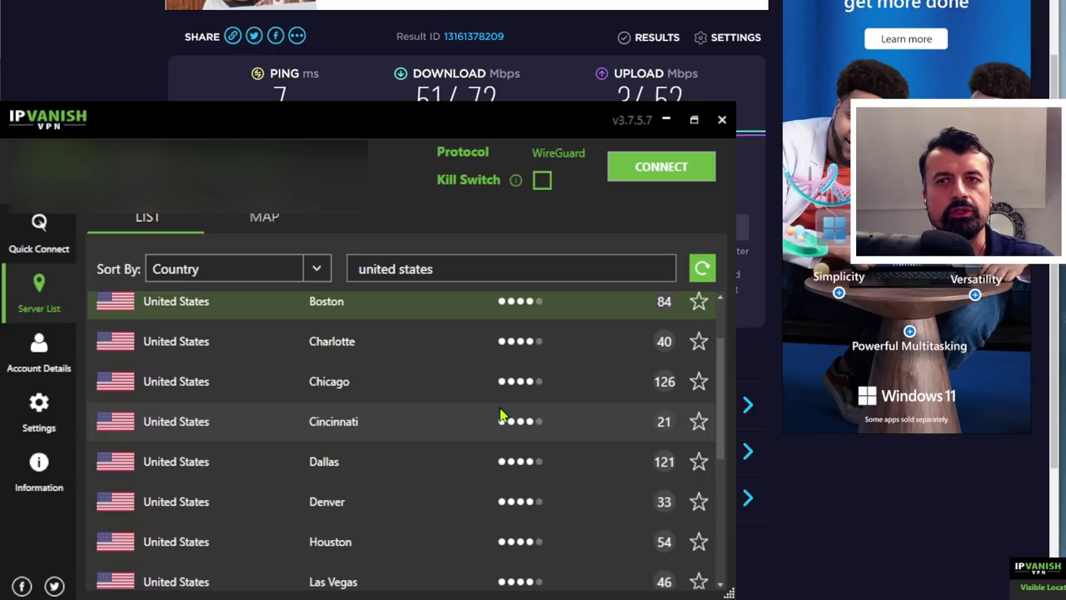
pyautogui.scroll(-6, 500, 414)
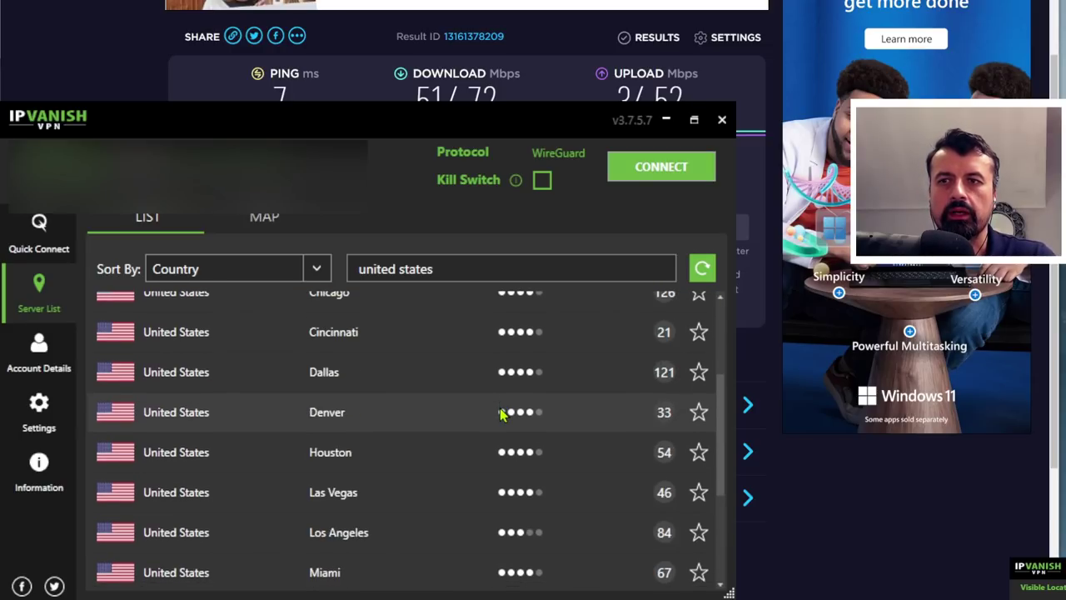
pyautogui.scroll(-1, 500, 414)
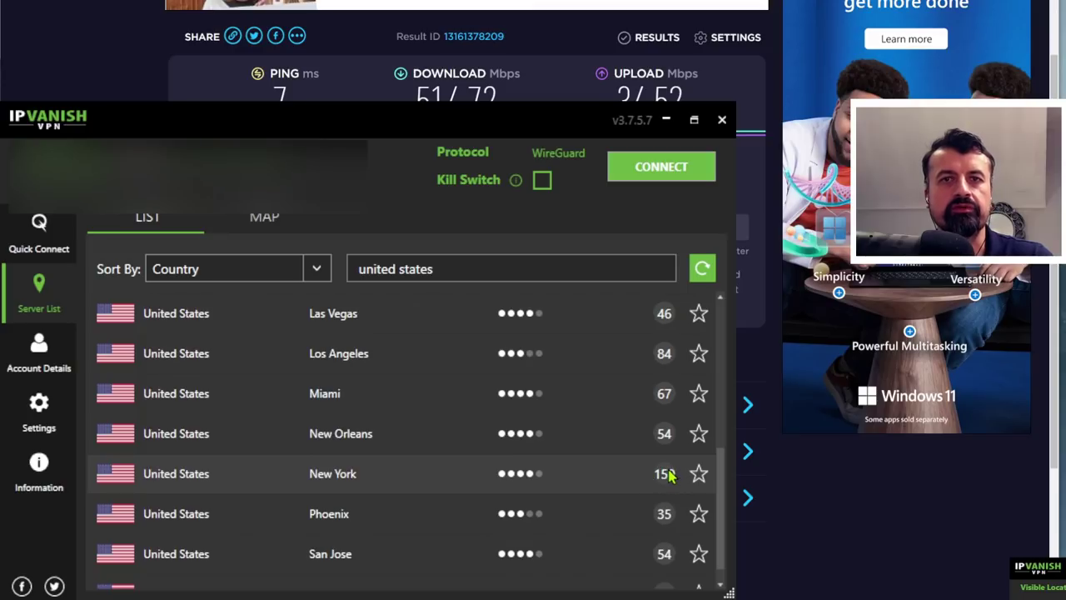
pyautogui.scroll(-1, 630, 452)
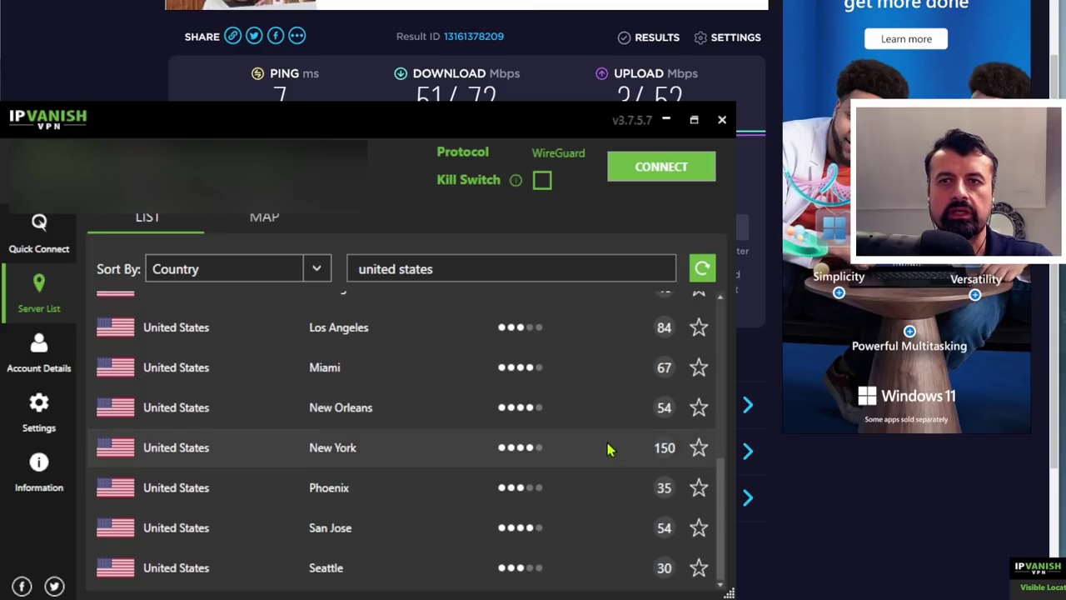
pyautogui.click(666, 451)
pyautogui.scroll(-1, 662, 448)
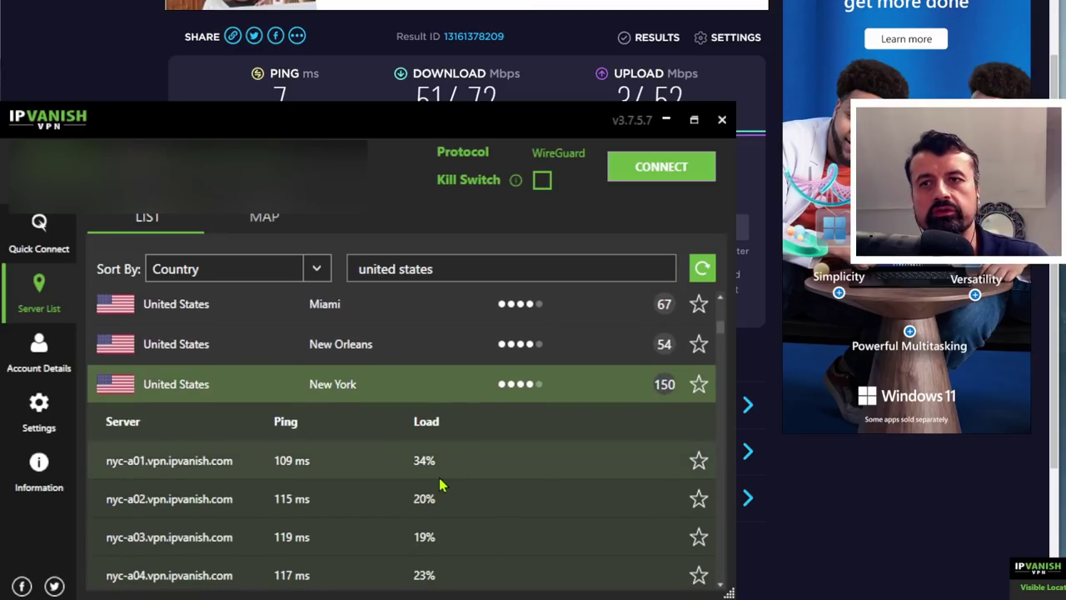
pyautogui.scroll(-1, 465, 471)
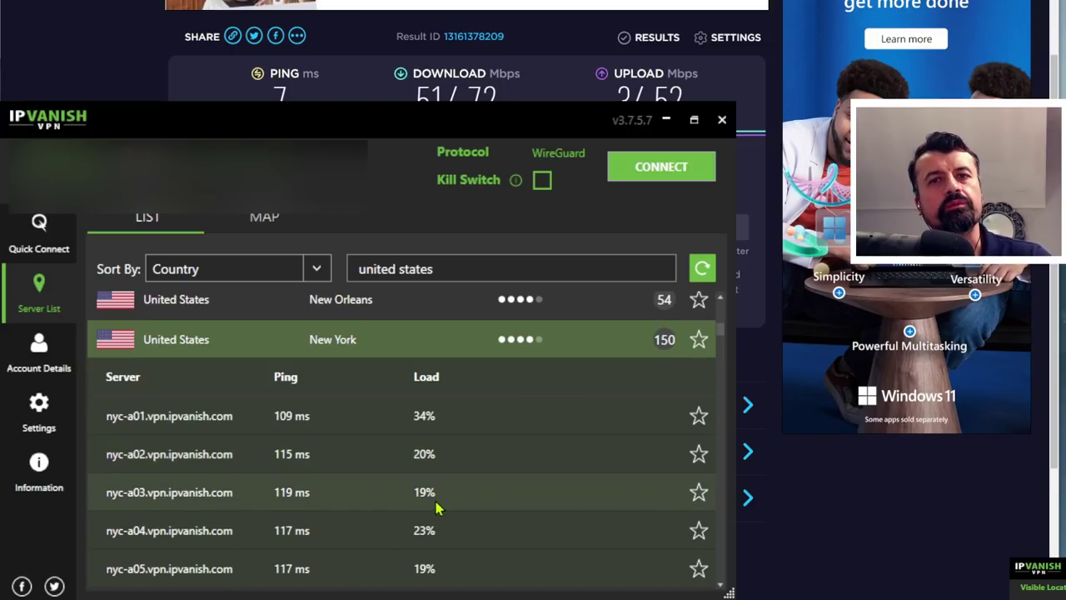
pyautogui.scroll(-7, 442, 483)
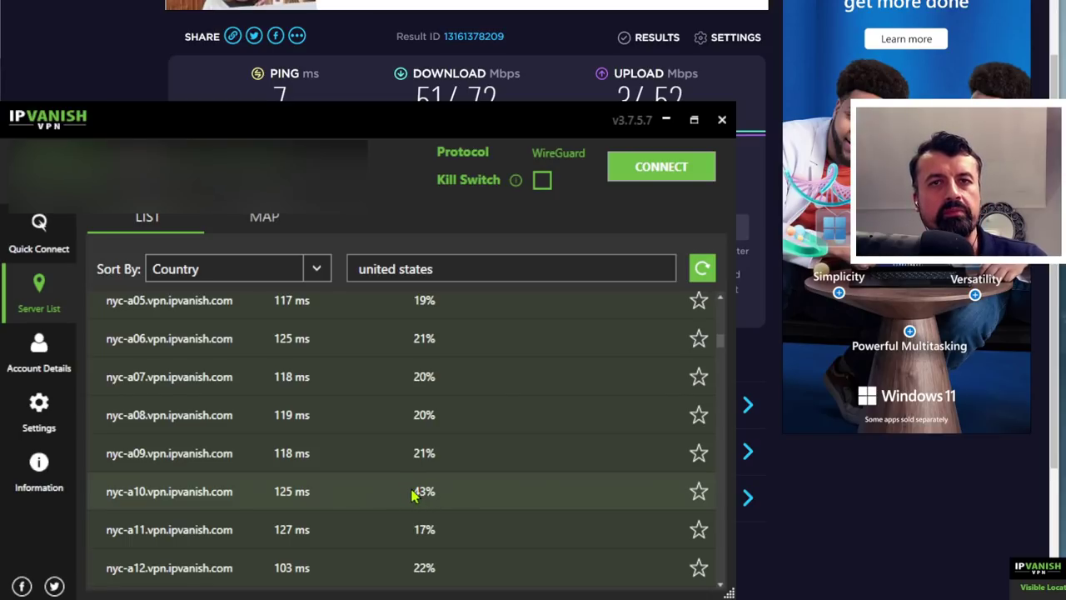
pyautogui.click(423, 298)
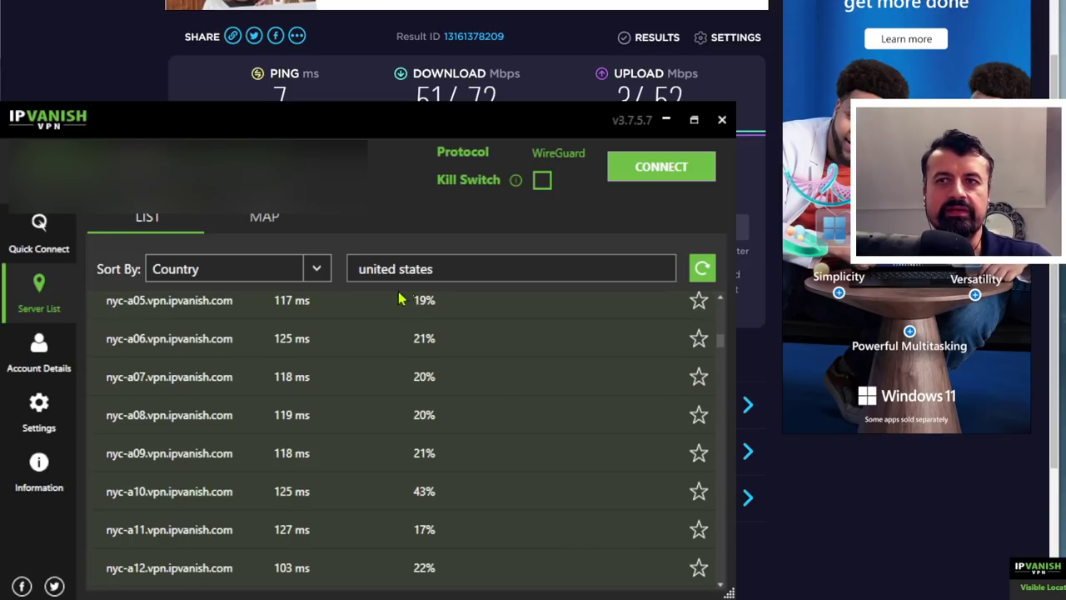